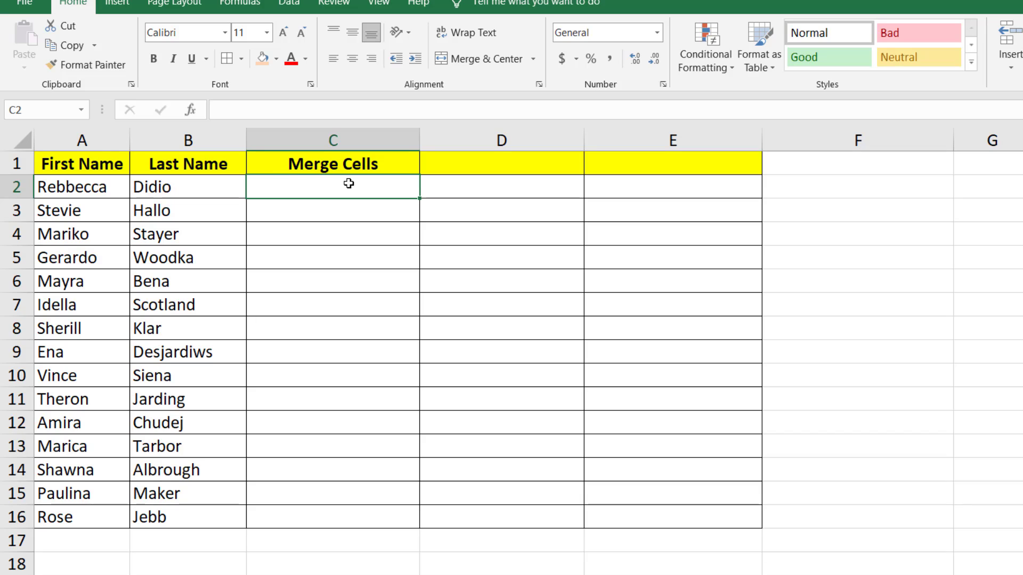
# Enter the formula =A2&" "&B2 in cell C2 to join the first and last name with a space
pyautogui.write('=a')
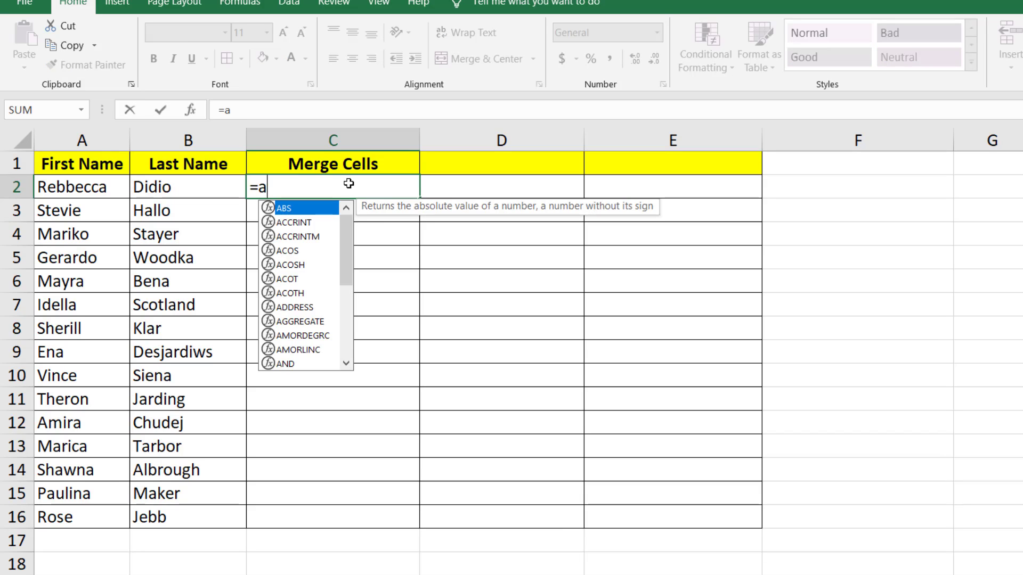
pyautogui.write('2& " "')
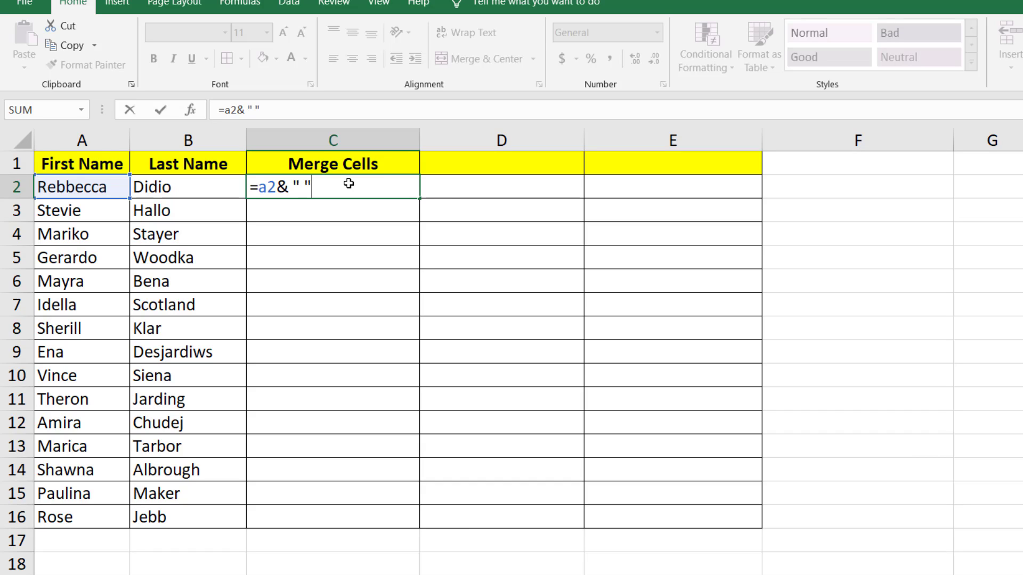
pyautogui.write('&b2')
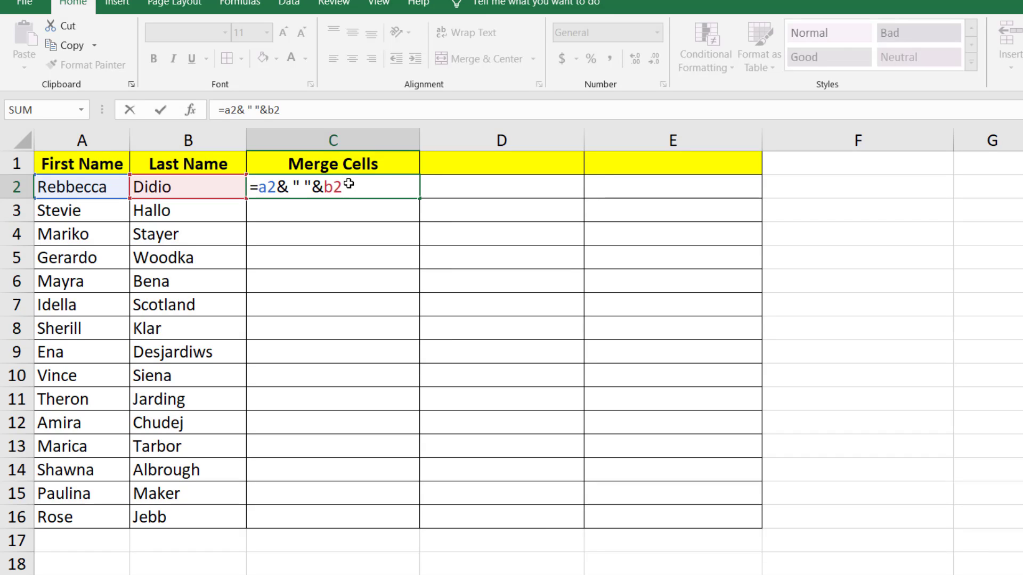
pyautogui.press('Return')
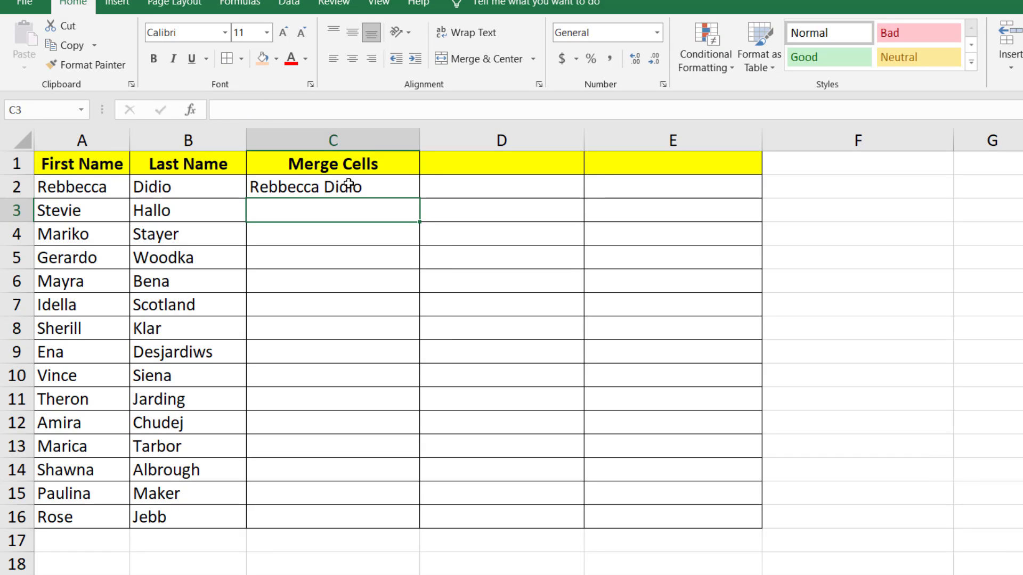
# Fill the name-joining formula from C2 down the Merge Cells column through row 16
pyautogui.click(349, 185)
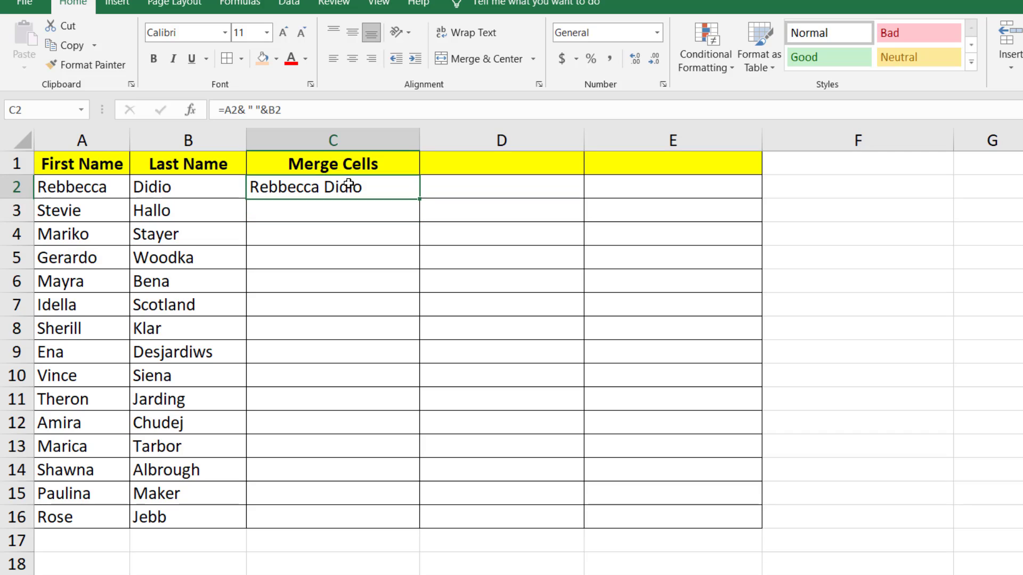
pyautogui.doubleClick(421, 200)
pyautogui.click(561, 244)
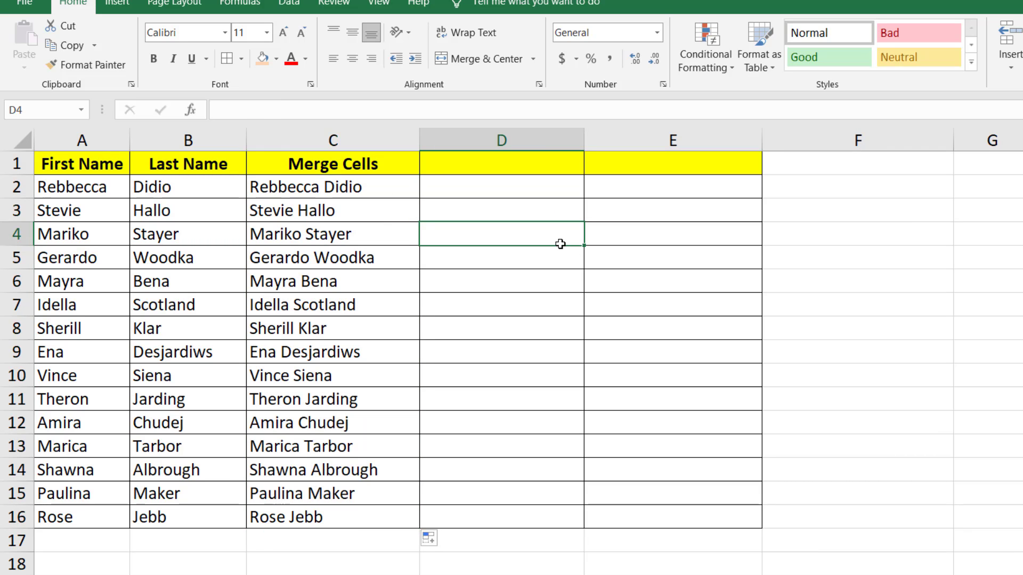
pyautogui.click(386, 256)
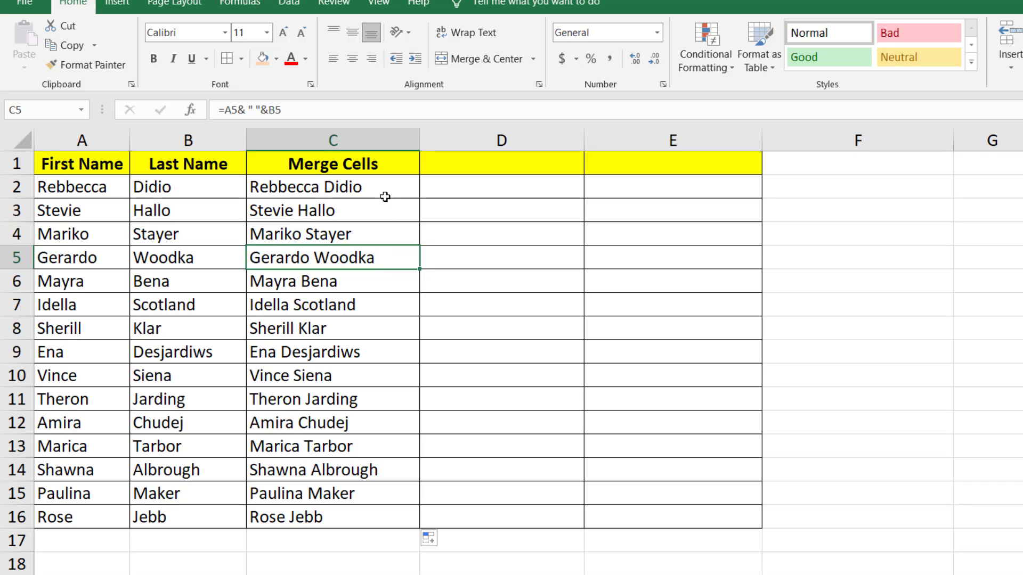
# Enter the header "add letter ahead" in cell D1
pyautogui.click(473, 191)
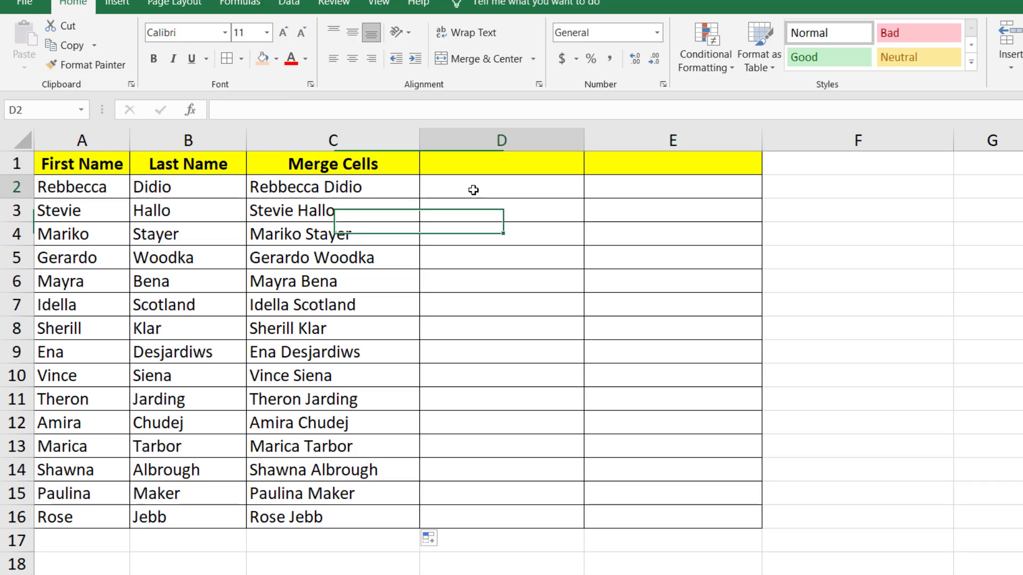
pyautogui.click(469, 159)
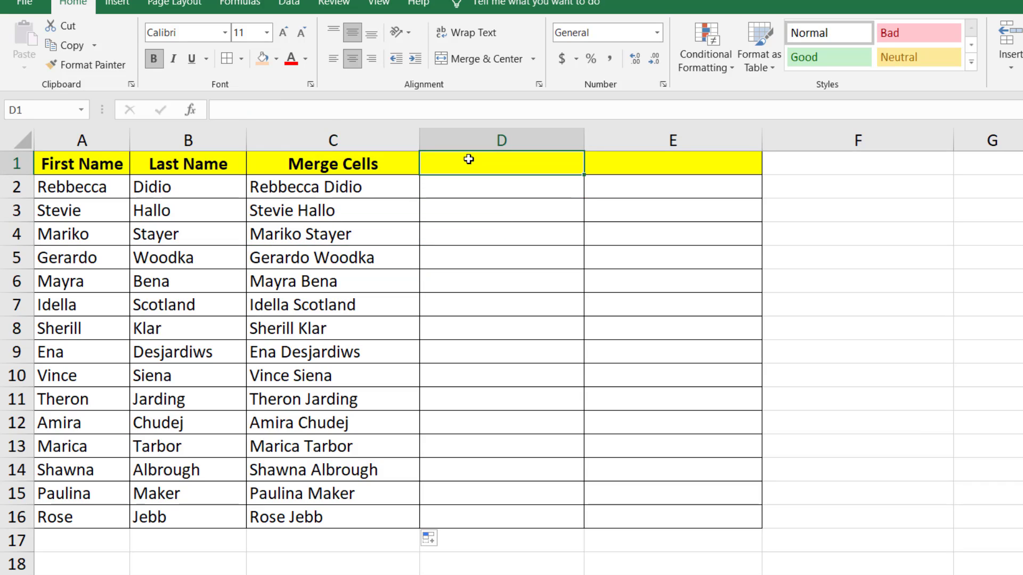
pyautogui.write('addd')
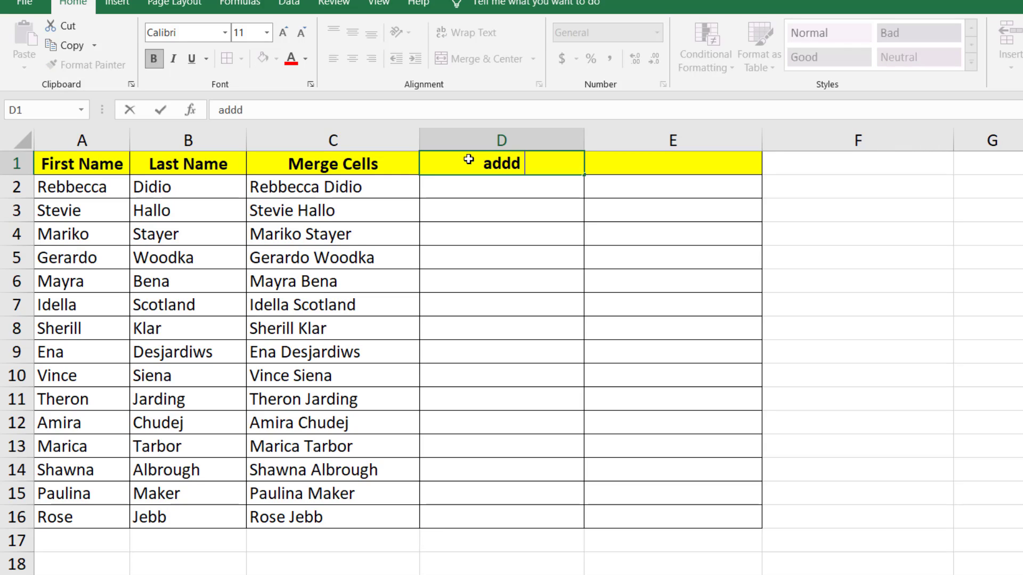
pyautogui.press('BackSpace')
pyautogui.write('lette')
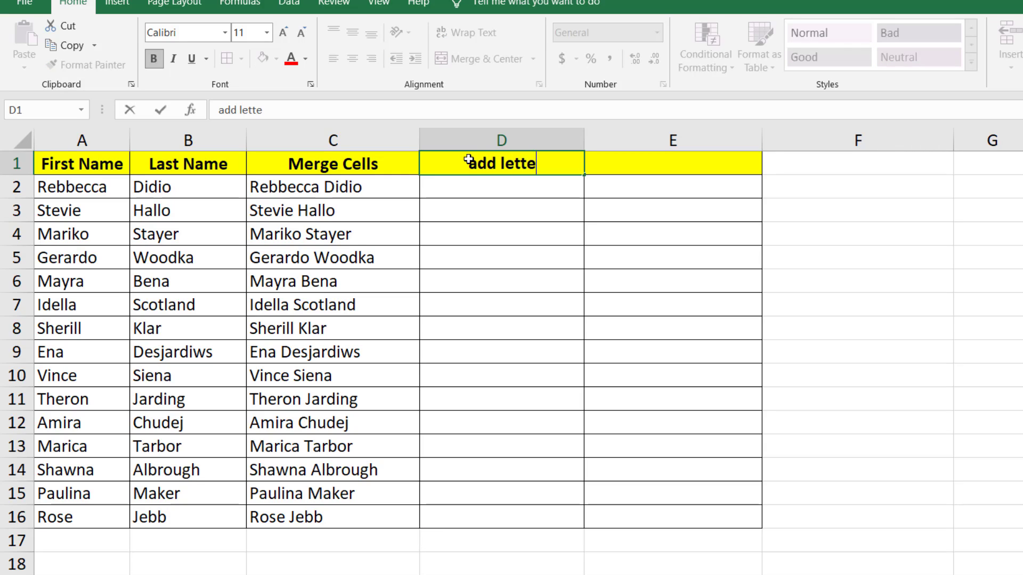
pyautogui.write('r ahead')
pyautogui.press('Return')
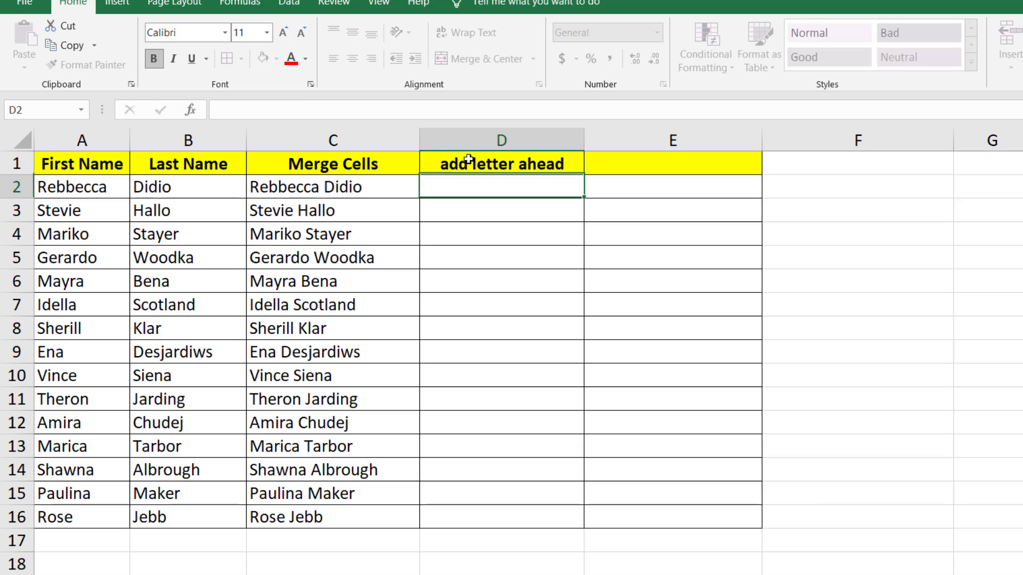
# Enter the formula =CONCATENATE("Dr. ",C2) in cell D2 to put the title before the merged name
pyautogui.write('=')
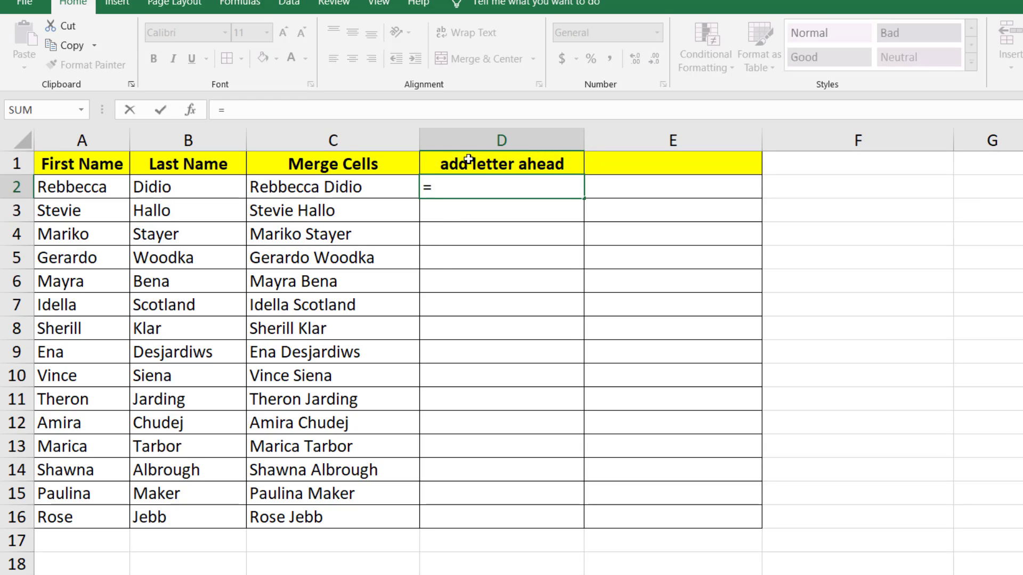
pyautogui.write('conc')
pyautogui.press('Down')
pyautogui.press('Tab')
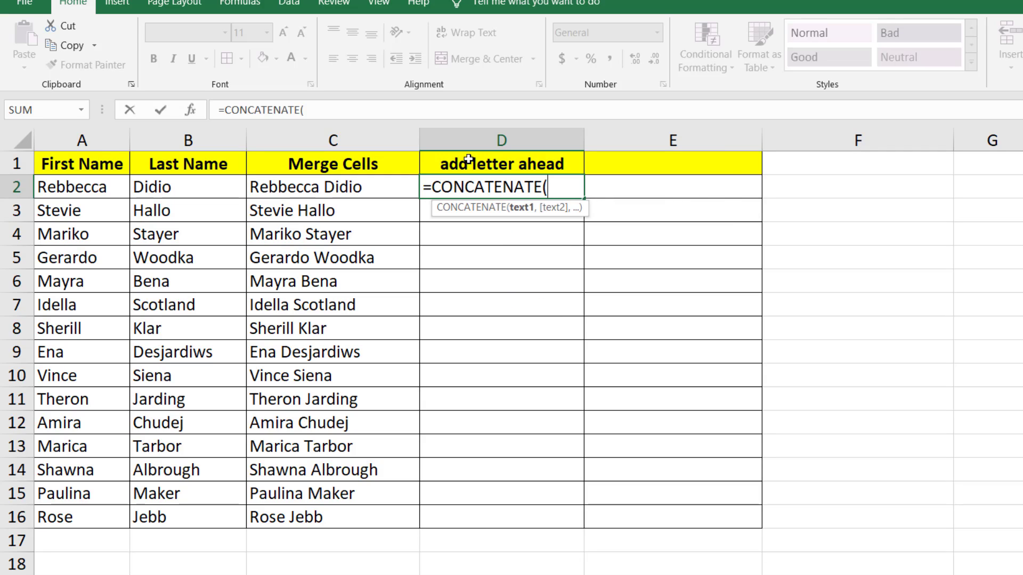
pyautogui.write('"Dr.')
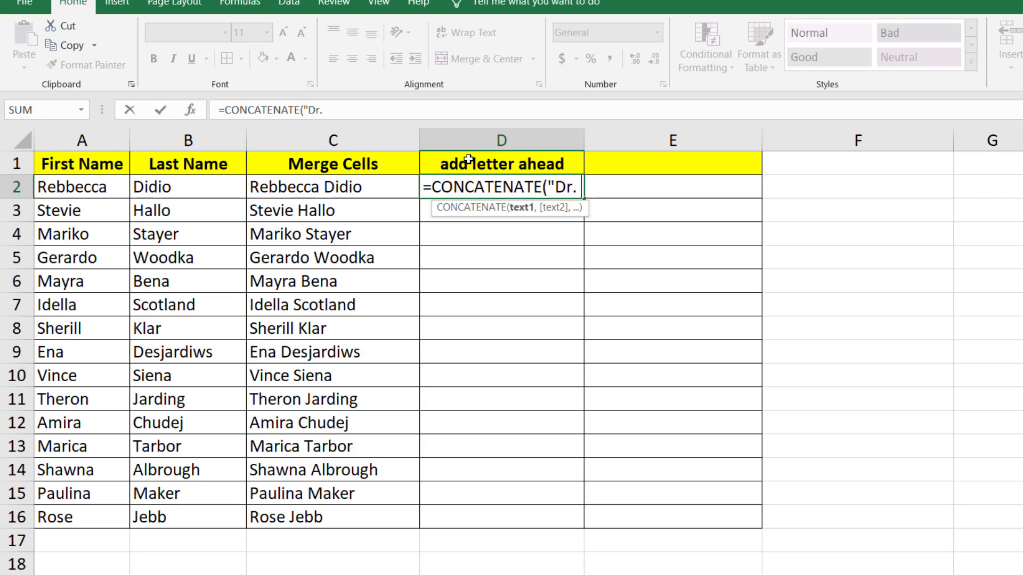
pyautogui.write(' ",')
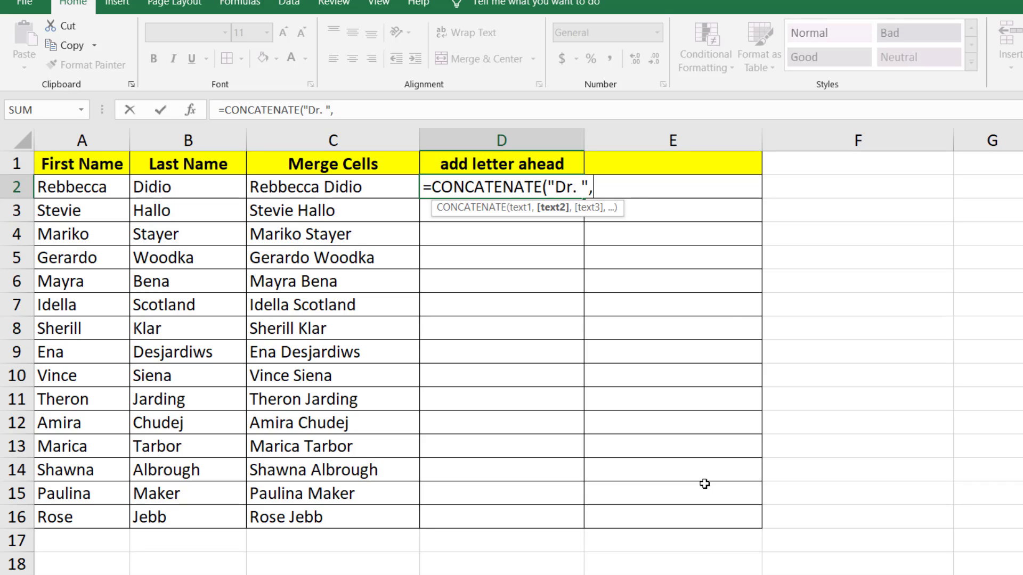
pyautogui.write('c2')
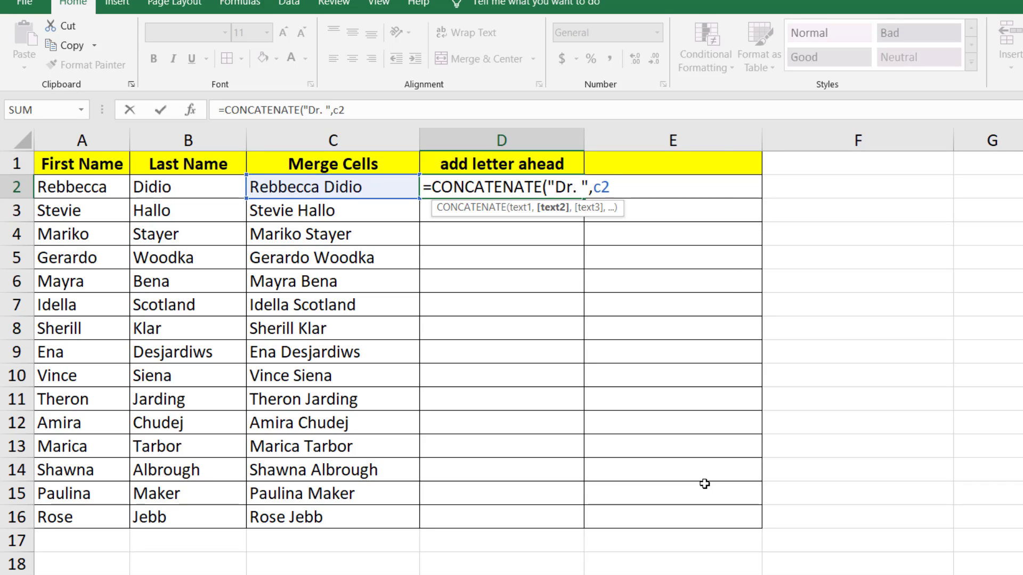
pyautogui.write(')')
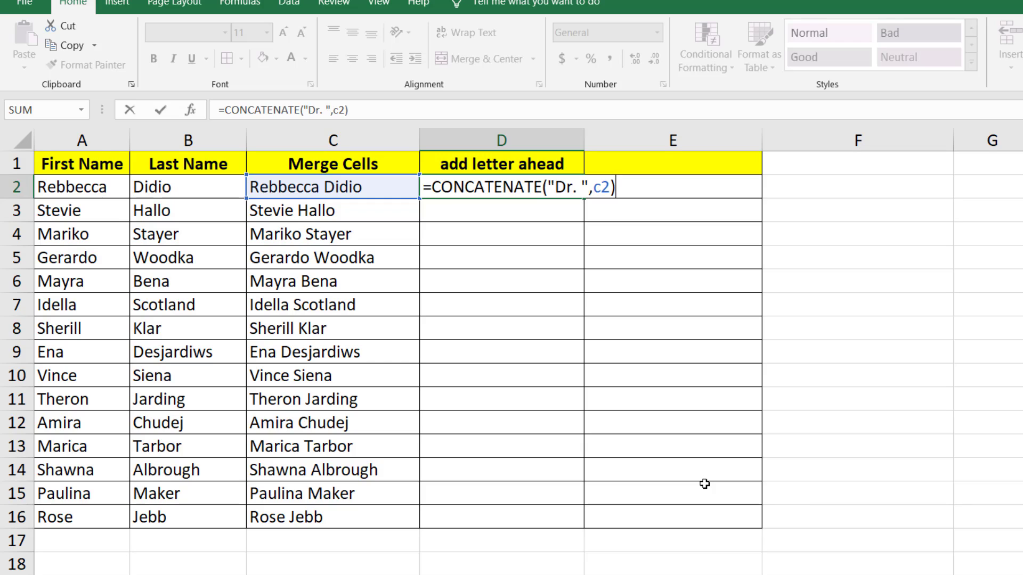
pyautogui.press('Return')
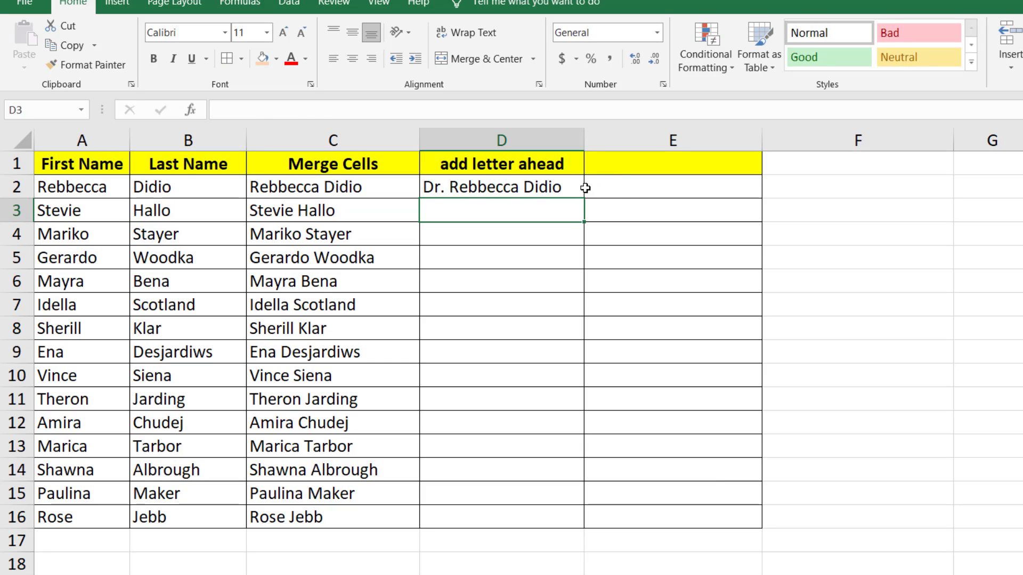
# Fill the "Dr. " prefix formula from D2 down column D through row 16
pyautogui.click(554, 189)
pyautogui.moveTo(585, 198); pyautogui.dragTo(594, 533)
pyautogui.click(637, 361)
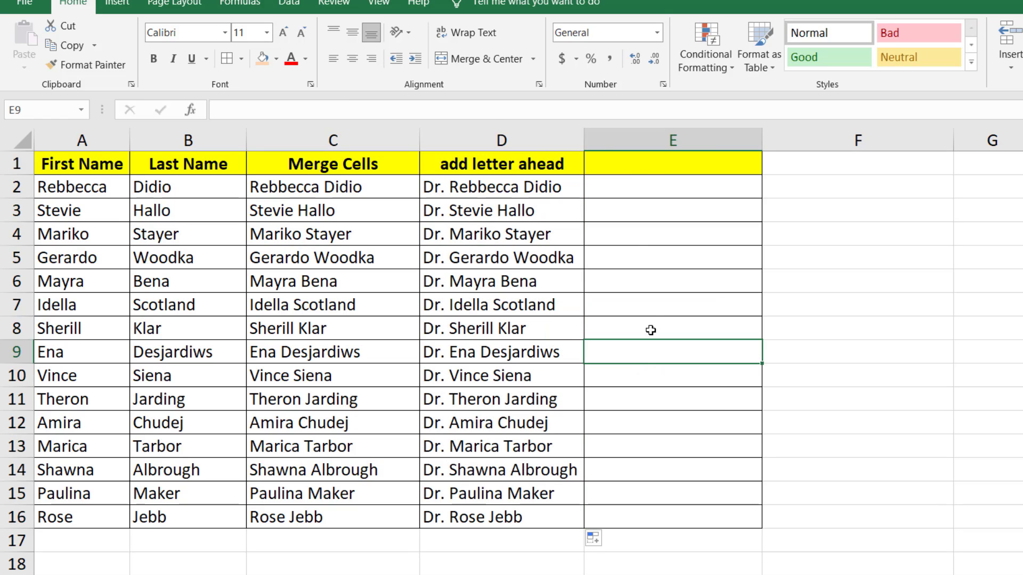
# Enter the header "add letter behind" in cell E1
pyautogui.click(631, 167)
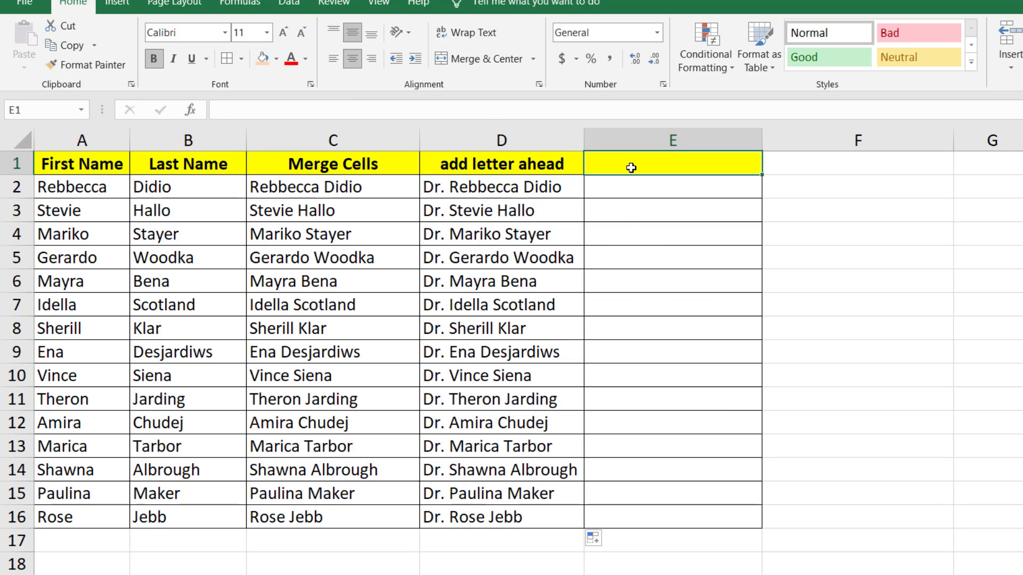
pyautogui.write('add let')
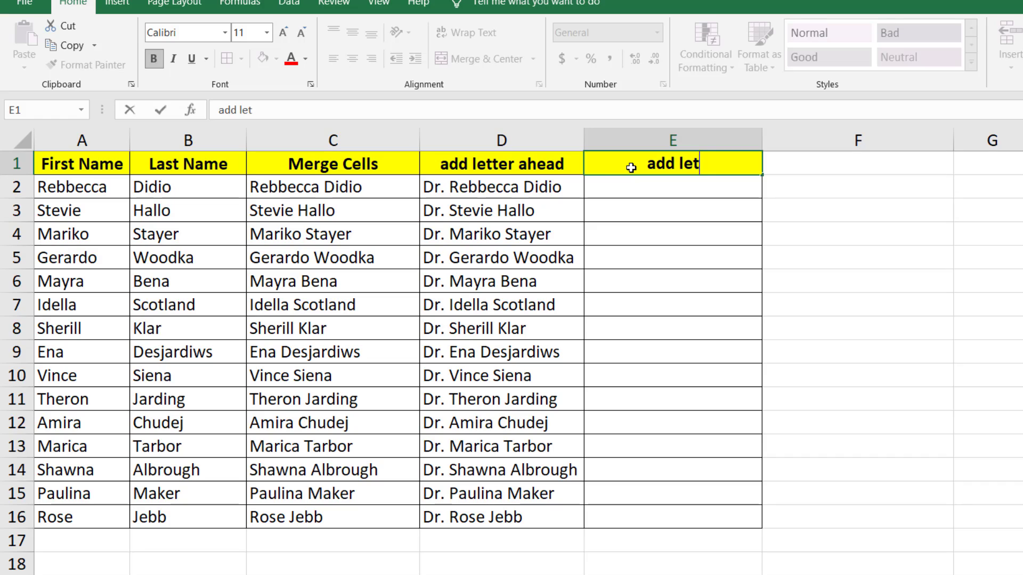
pyautogui.write('ter behin')
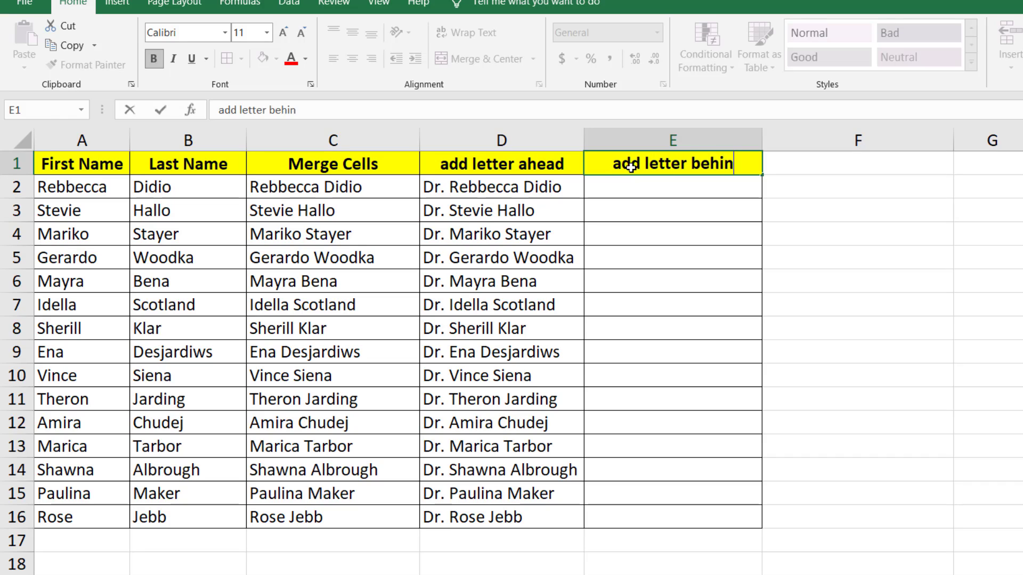
pyautogui.write('g')
pyautogui.press('BackSpace')
pyautogui.write('d')
pyautogui.press('Return')
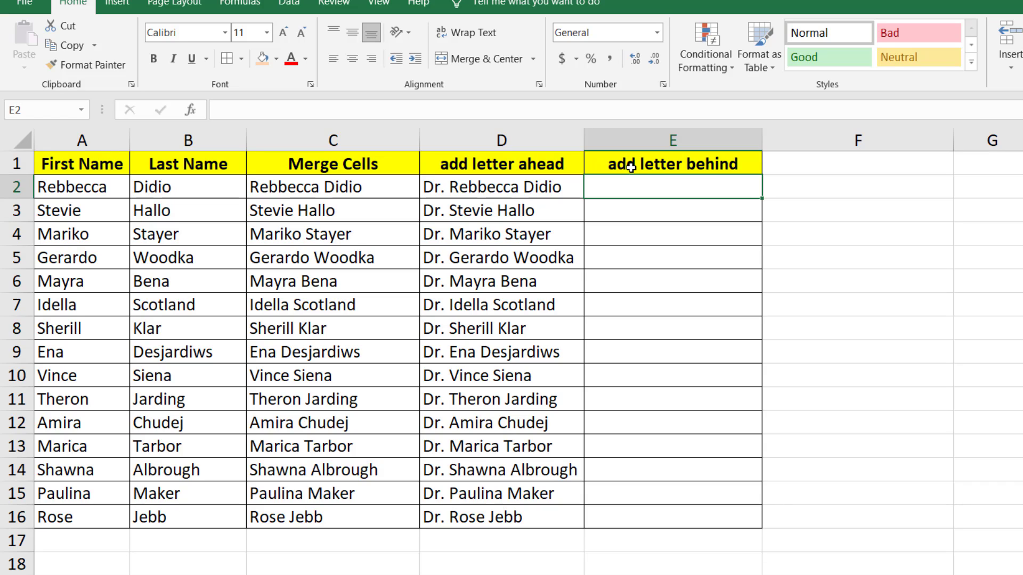
# Enter the formula =CONCATENATE(C2, " hero") in cell E2 to append the word after the merged name
pyautogui.write('=')
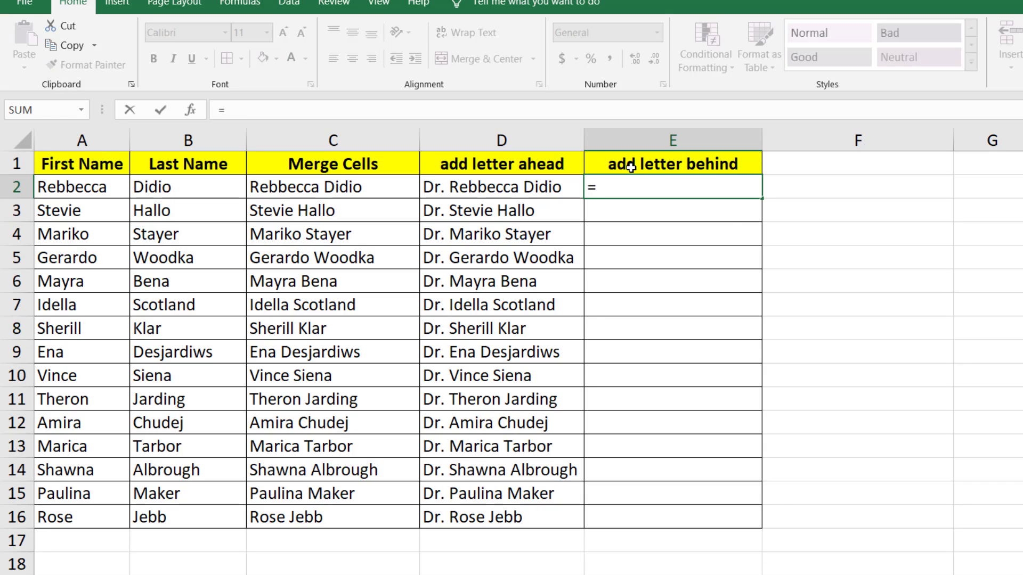
pyautogui.write('conc')
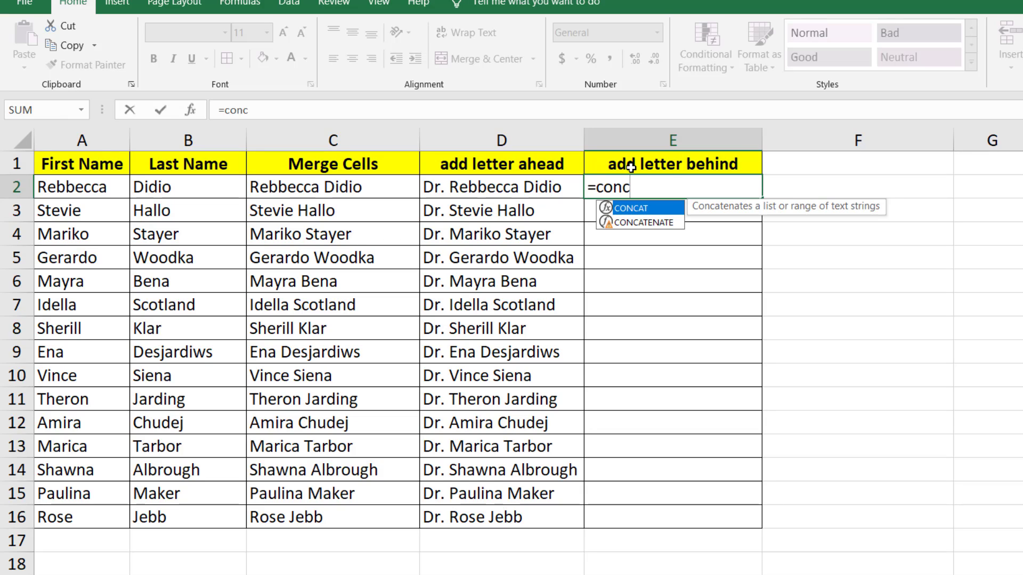
pyautogui.click(644, 224)
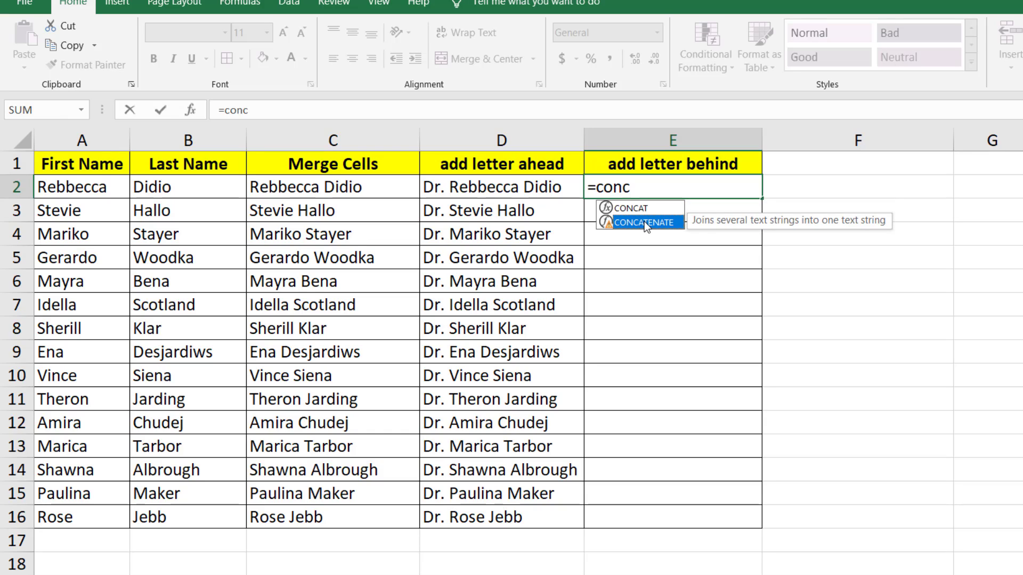
pyautogui.doubleClick(644, 222)
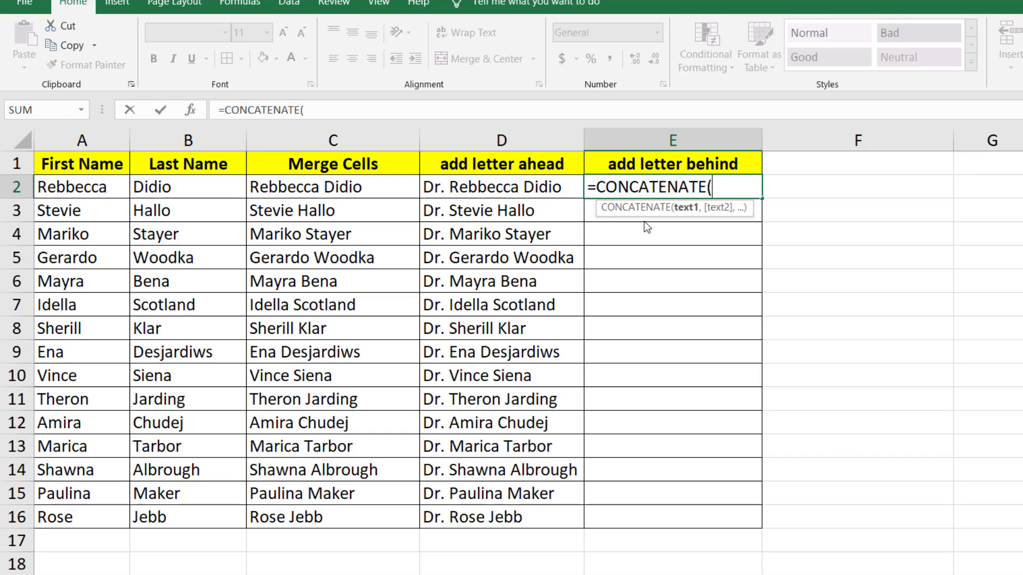
pyautogui.write('c')
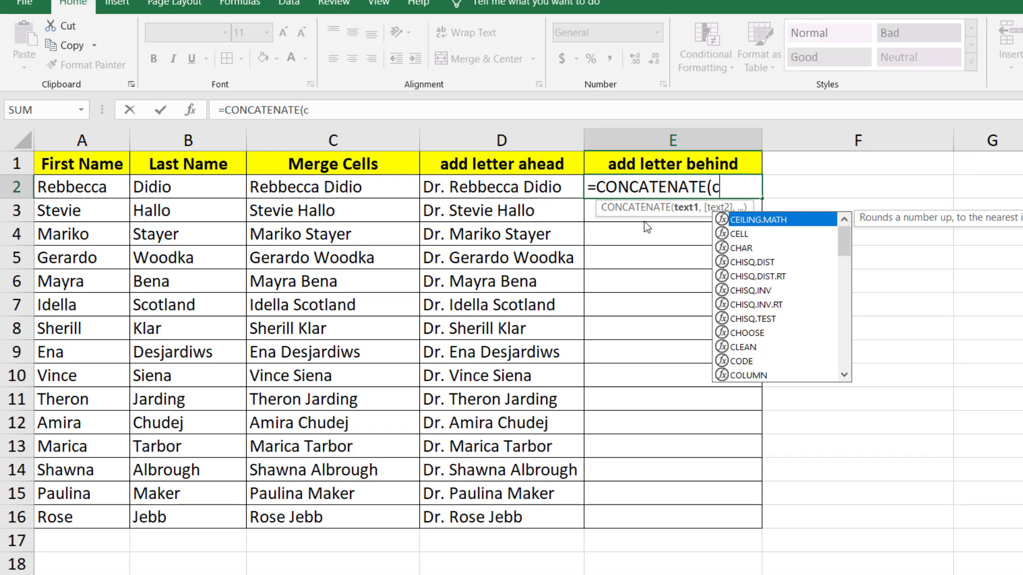
pyautogui.write('2,')
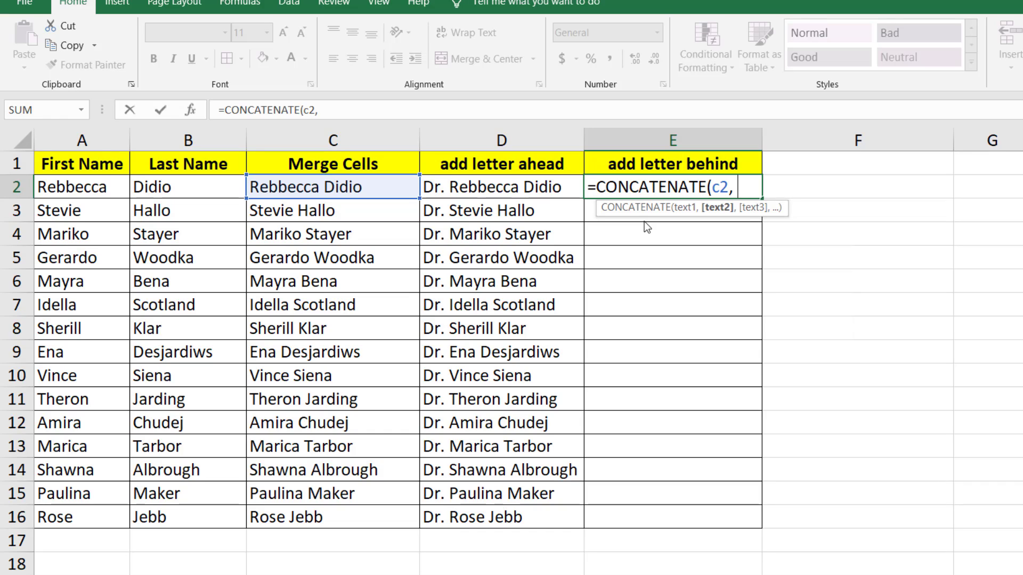
pyautogui.write(' " hero')
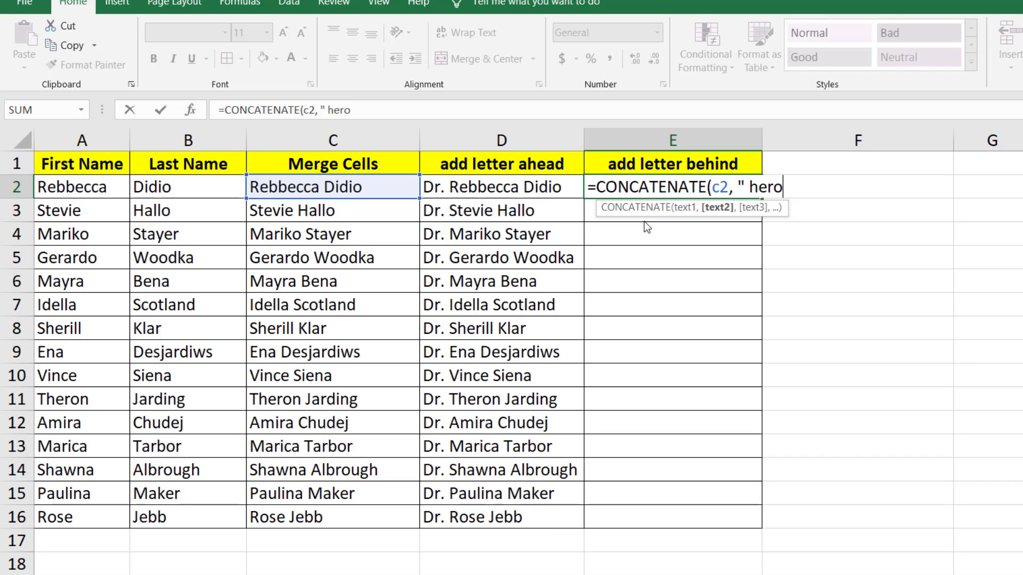
pyautogui.write('"')
pyautogui.press('Return')
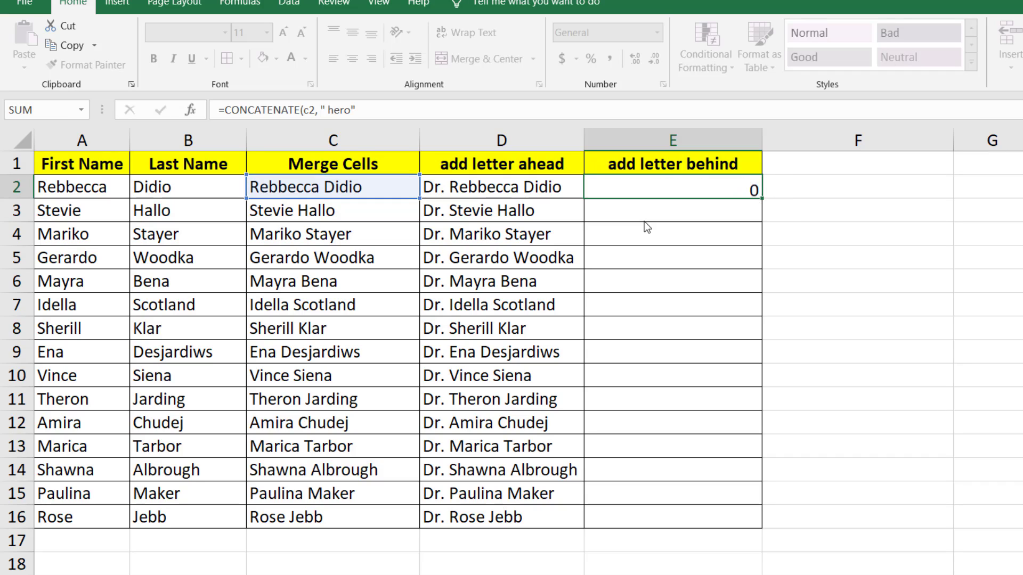
# Fill the " hero" suffix formula from E2 down column E through row 16
pyautogui.click(699, 187)
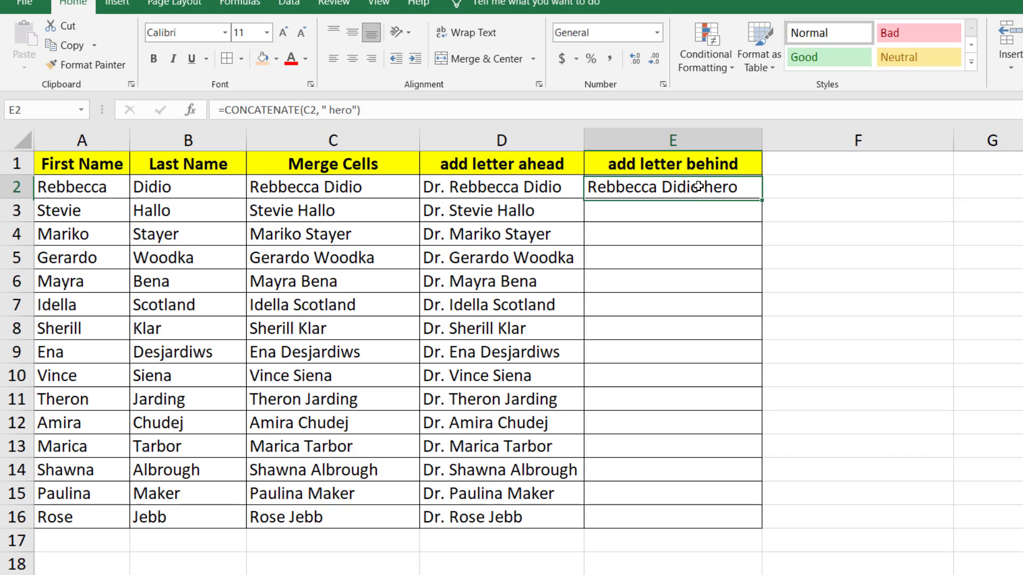
pyautogui.moveTo(762, 200); pyautogui.dragTo(756, 536)
pyautogui.click(854, 279)
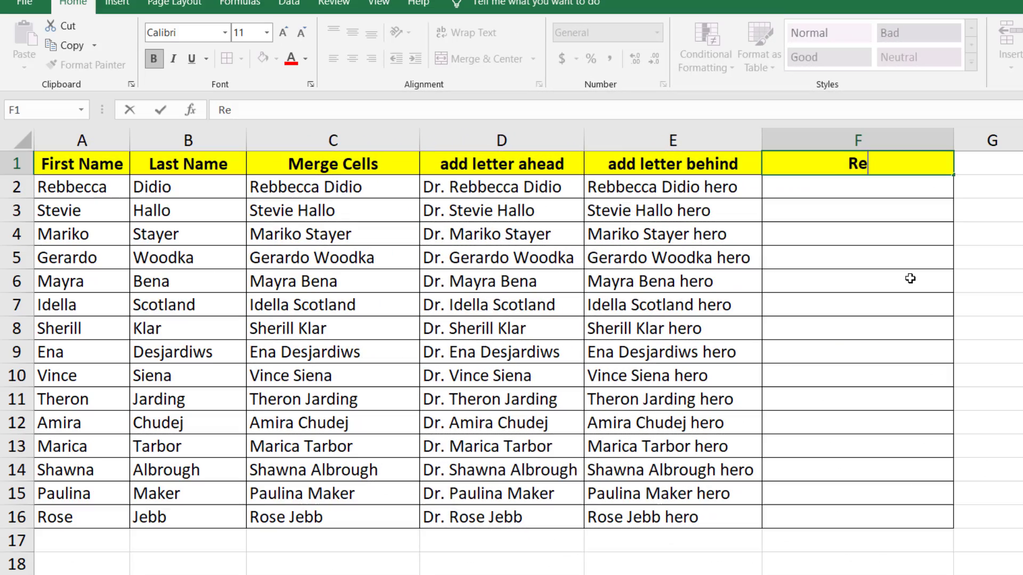
# Complete the header "Remove text" in cell F1
pyautogui.write('move ')
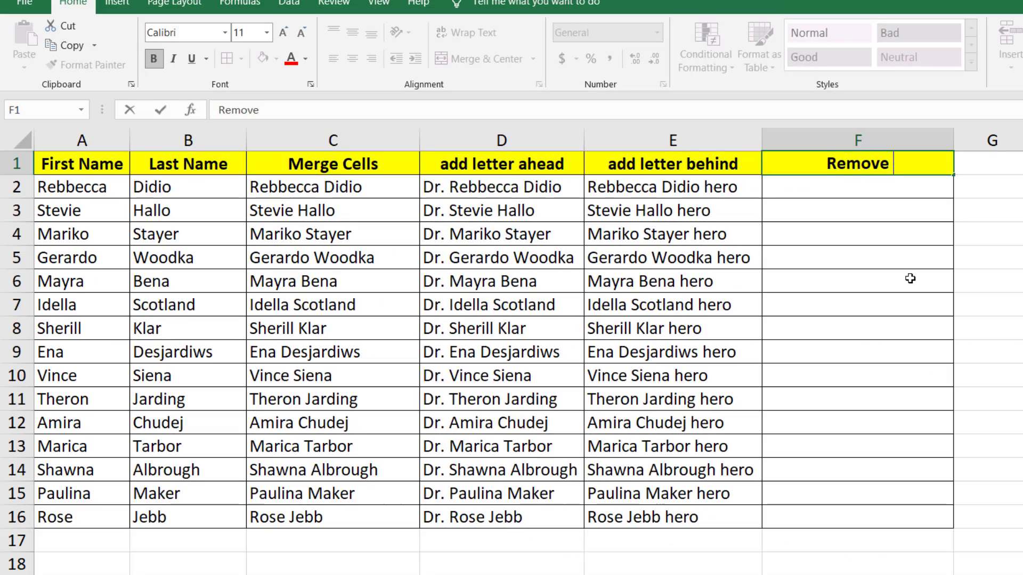
pyautogui.write('c')
pyautogui.press('BackSpace')
pyautogui.write('text')
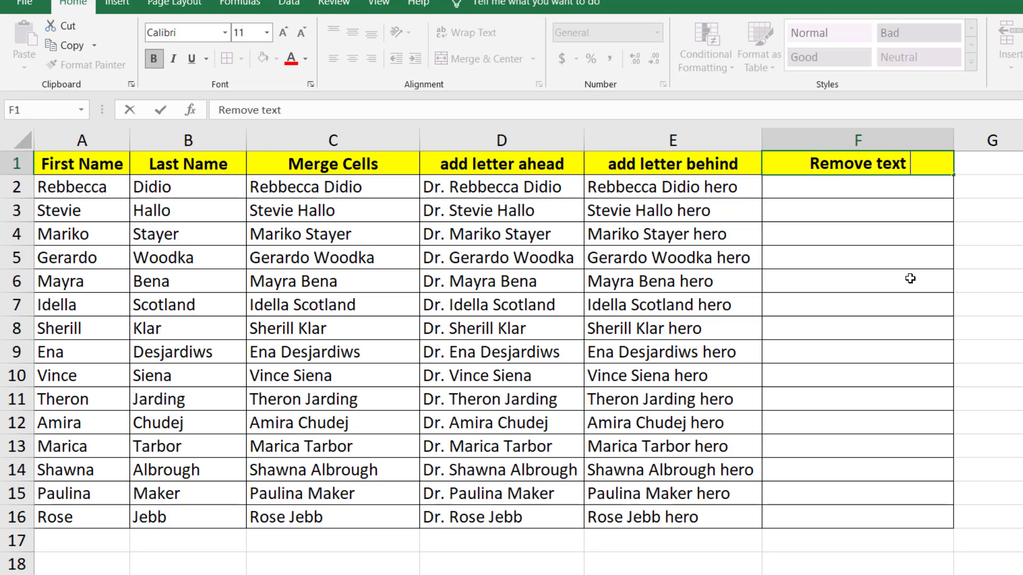
pyautogui.press('Return')
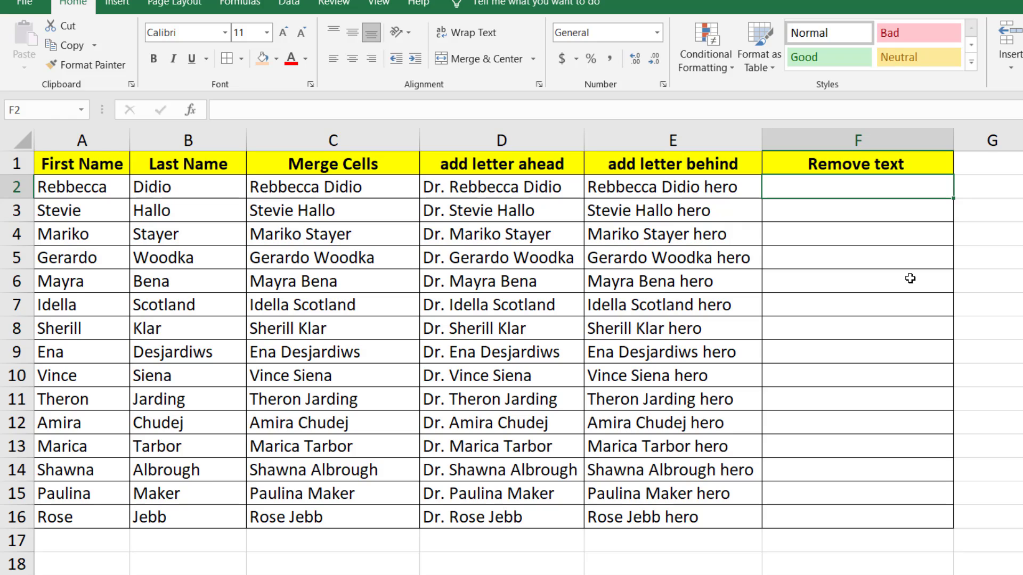
# Enter the formula =SUBSTITUTE(D2,".","") in cell F2 to strip the period from the prefixed name
pyautogui.write('=')
pyautogui.write('subs')
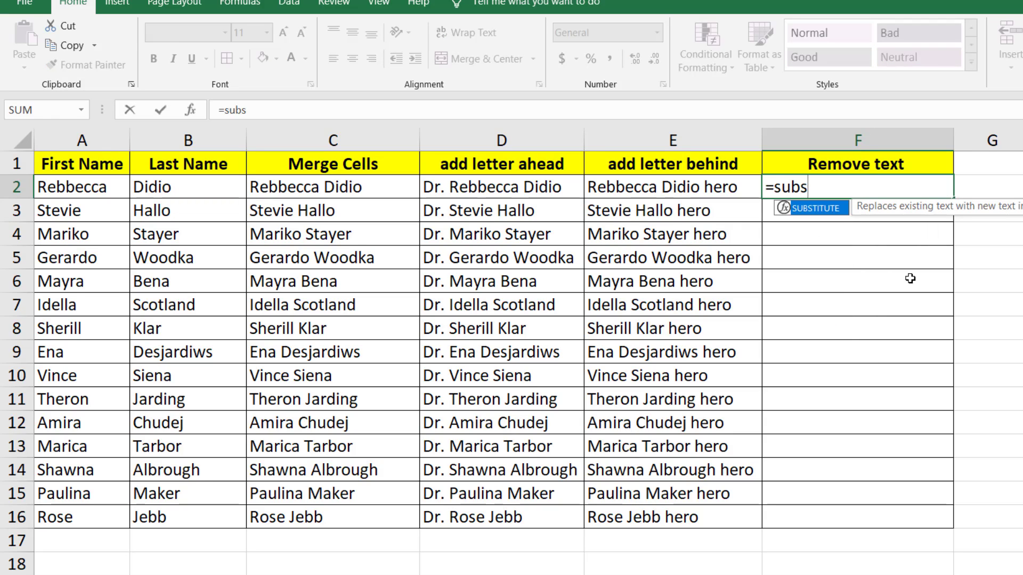
pyautogui.press('Tab')
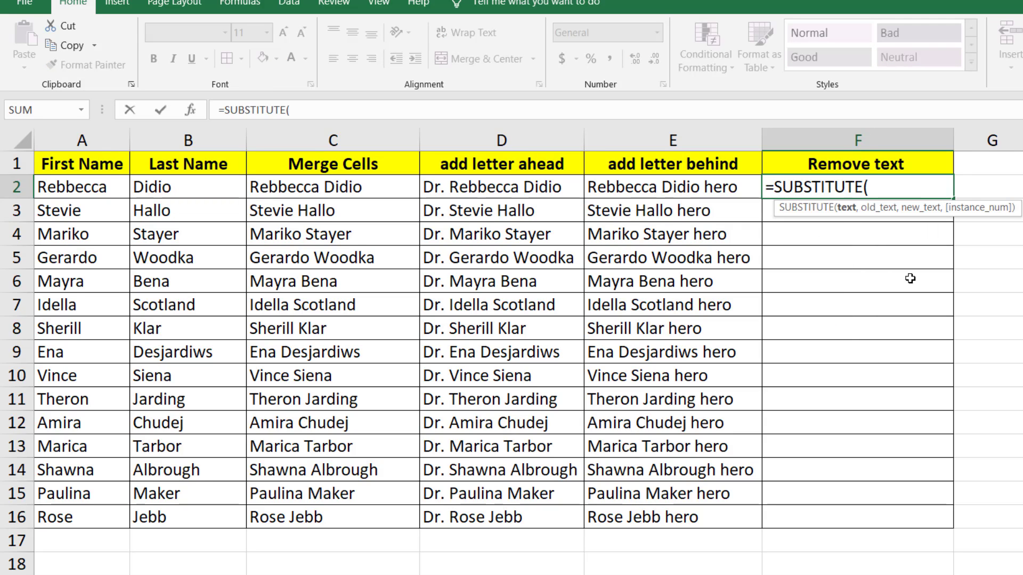
pyautogui.write('d')
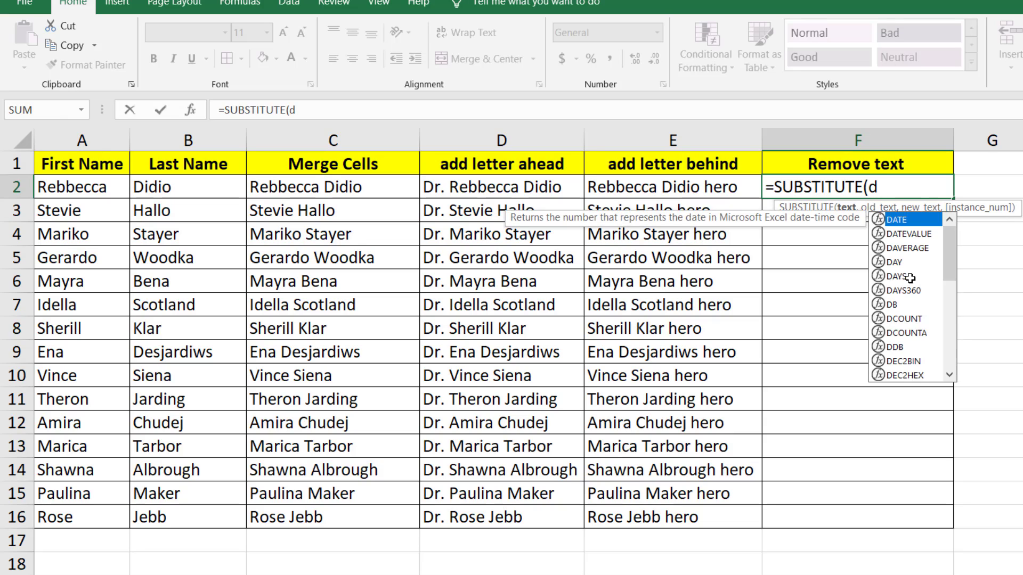
pyautogui.write('2,')
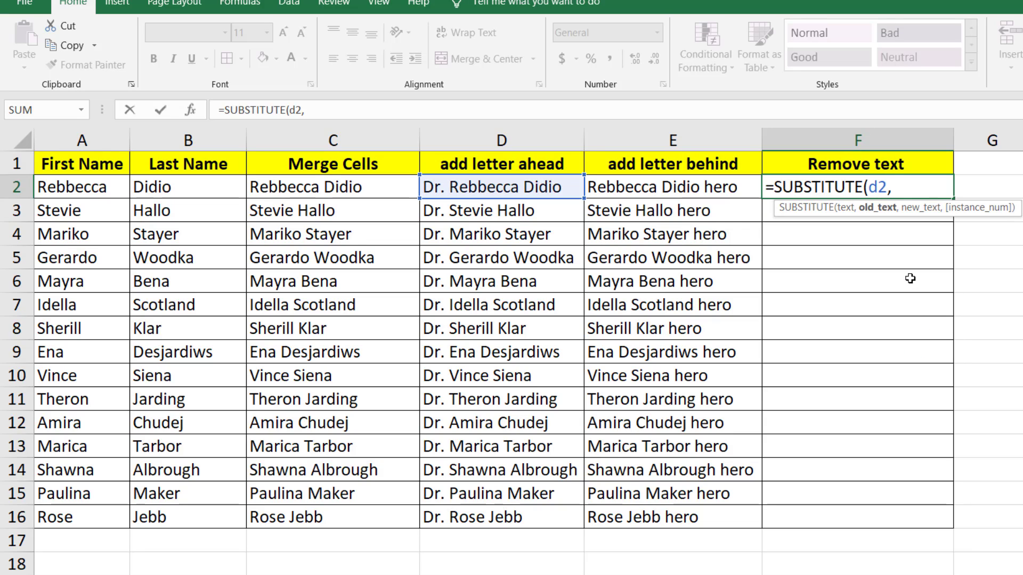
pyautogui.write('".",')
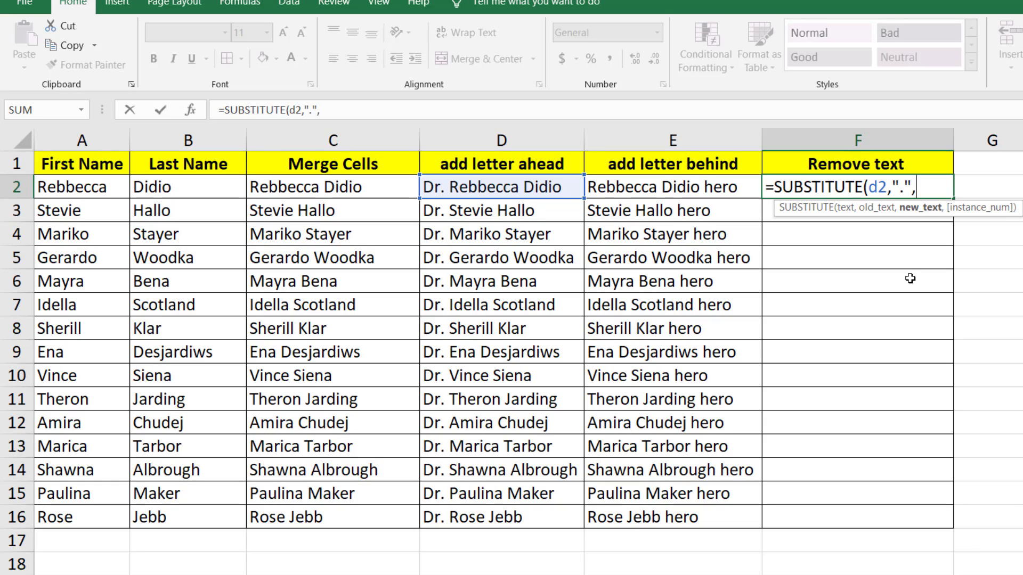
pyautogui.write('"")')
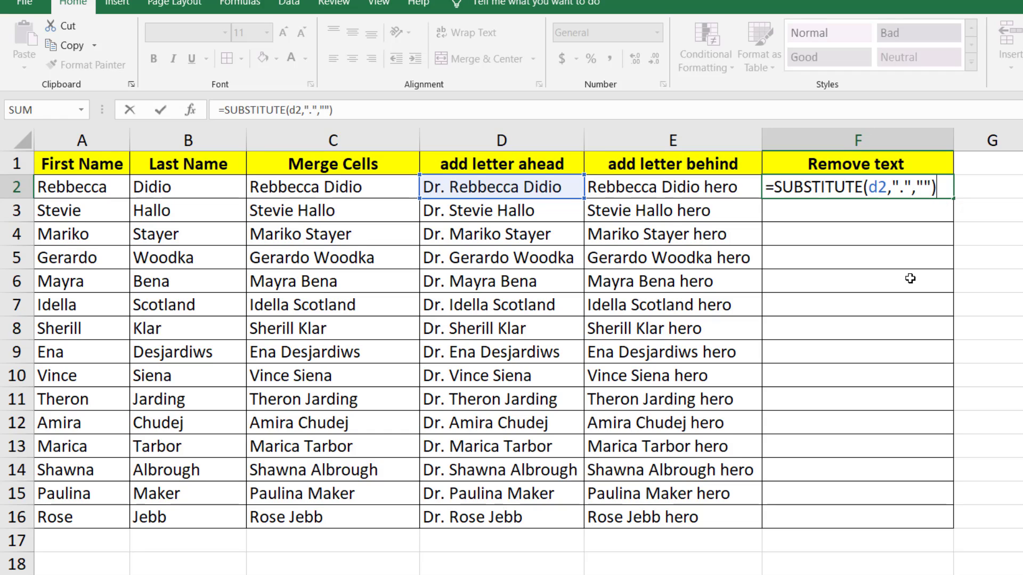
pyautogui.press('Return')
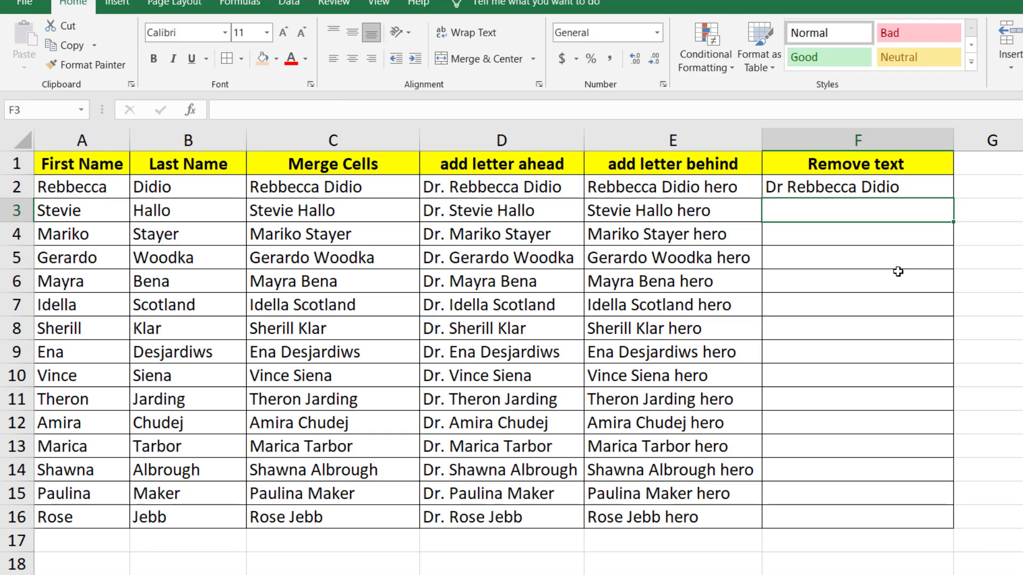
# Fill the period-removing formula from F2 down column F through row 16
pyautogui.click(884, 194)
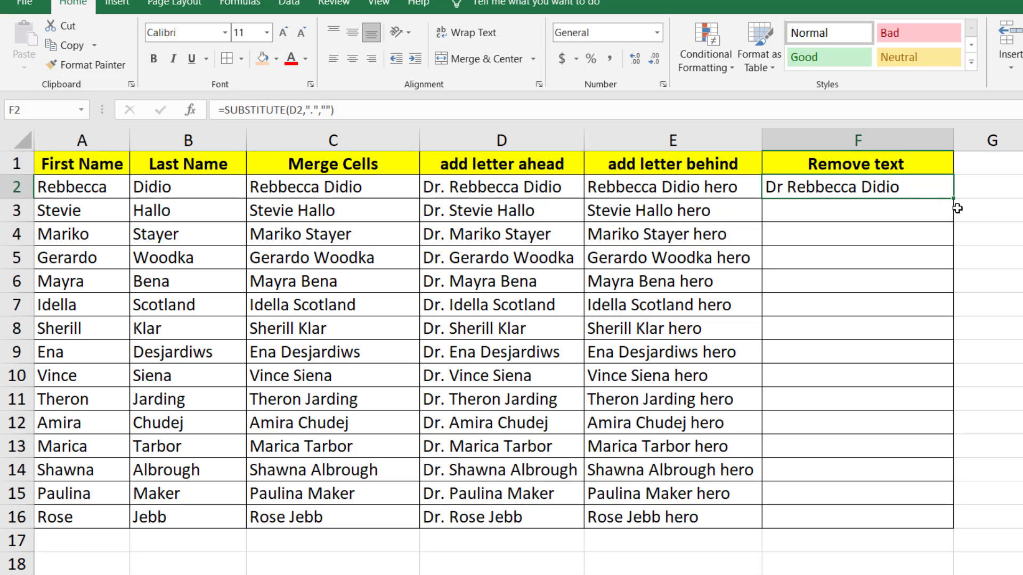
pyautogui.moveTo(953, 198); pyautogui.dragTo(952, 526)
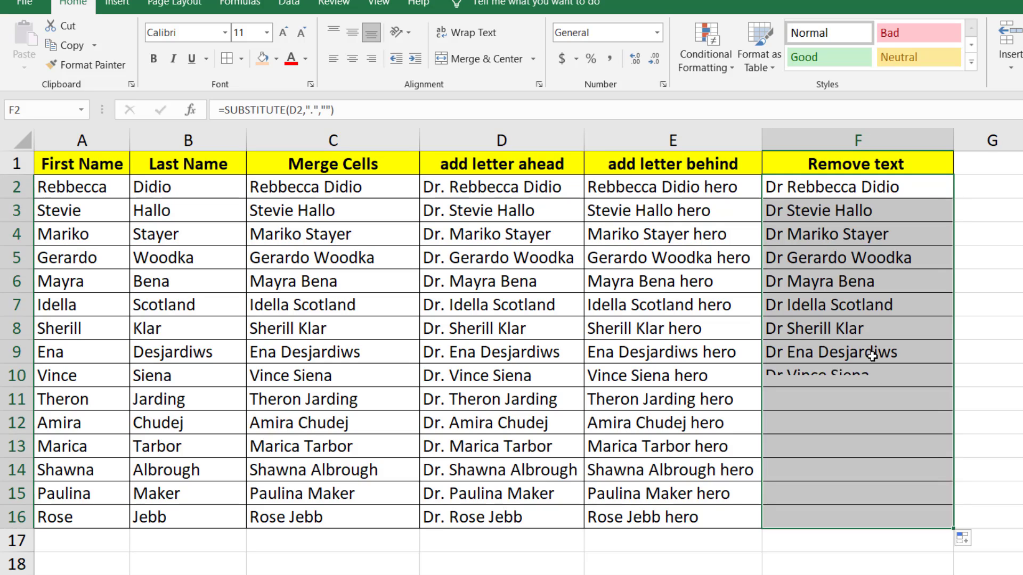
pyautogui.click(810, 354)
pyautogui.click(906, 277)
pyautogui.click(799, 188)
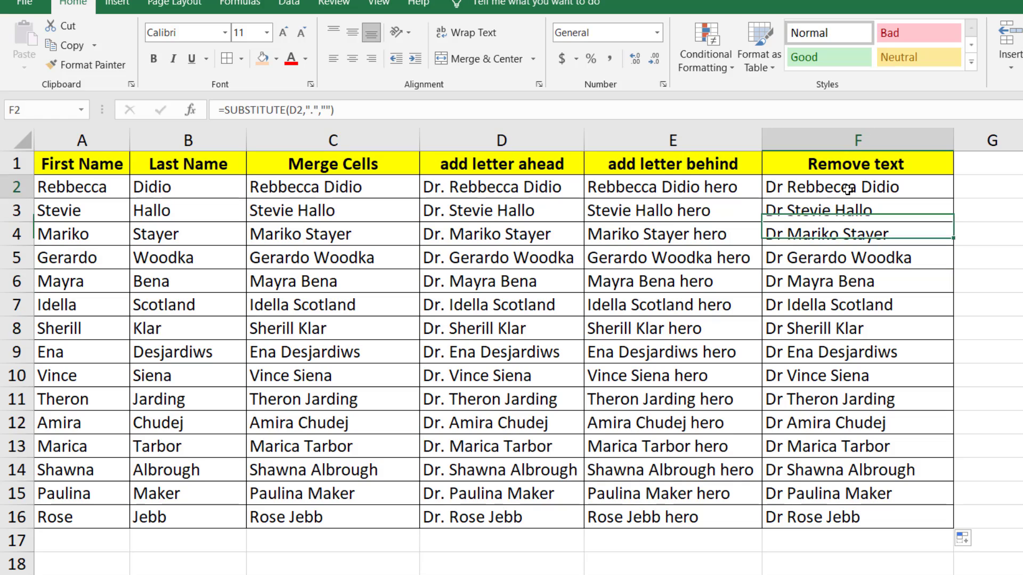
# Change the text to replace in the F2 formula to "Dr.", making it =SUBSTITUTE(D2,"Dr.","")
pyautogui.doubleClick(838, 191)
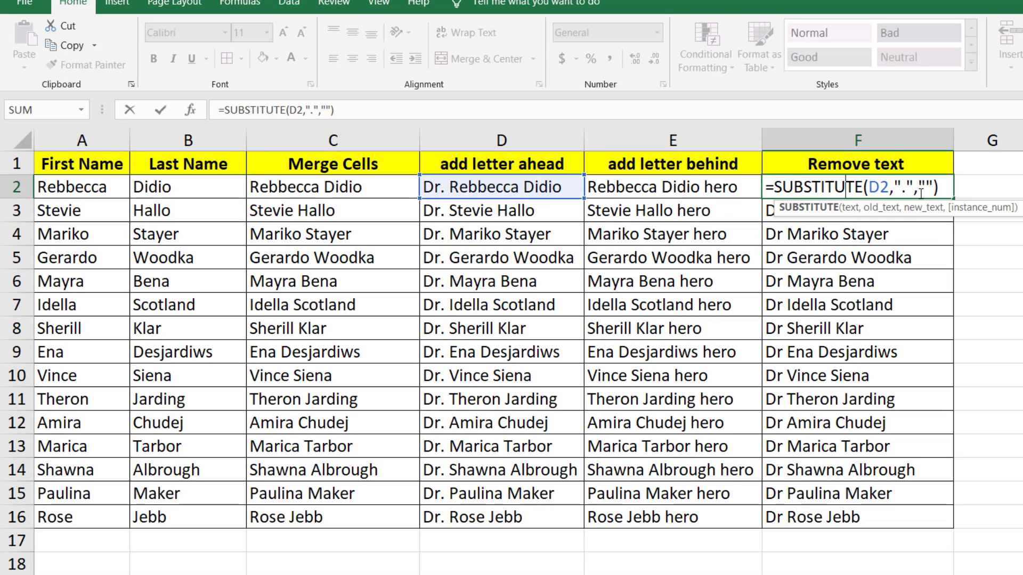
pyautogui.click(904, 190)
pyautogui.press('BackSpace')
pyautogui.write('Dr.')
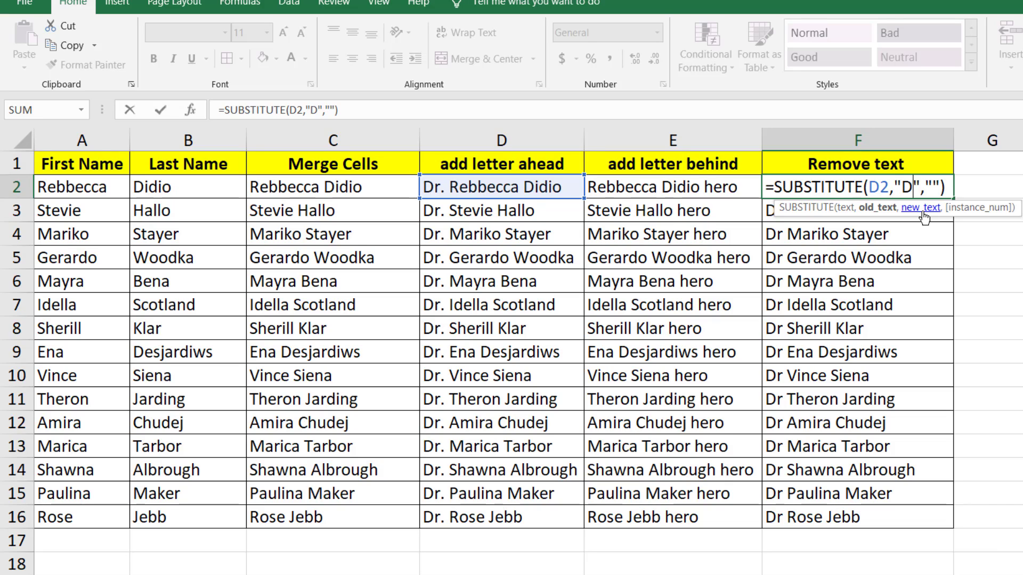
pyautogui.press('Right')
pyautogui.press('Right')
pyautogui.press('Right')
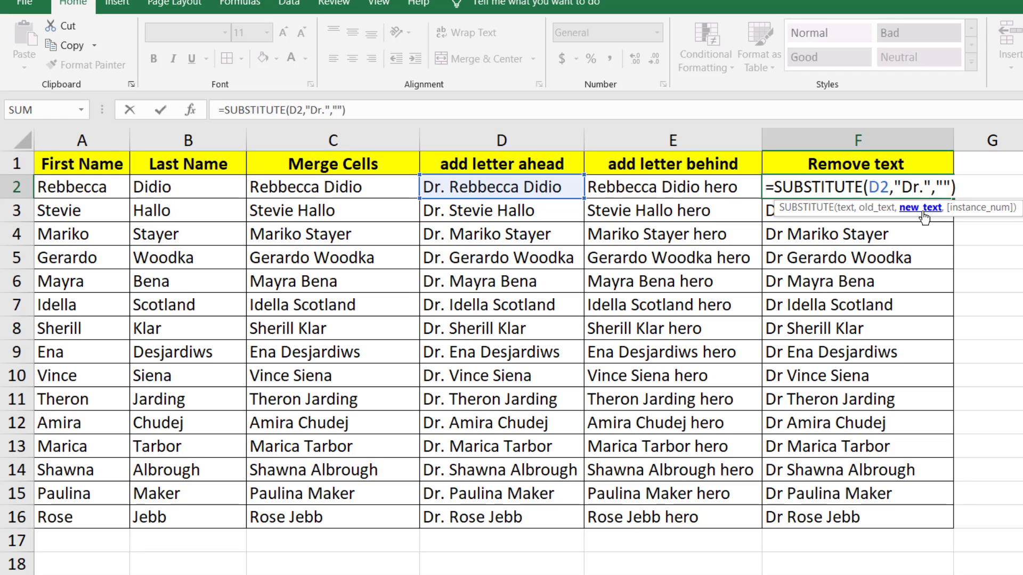
pyautogui.press('Return')
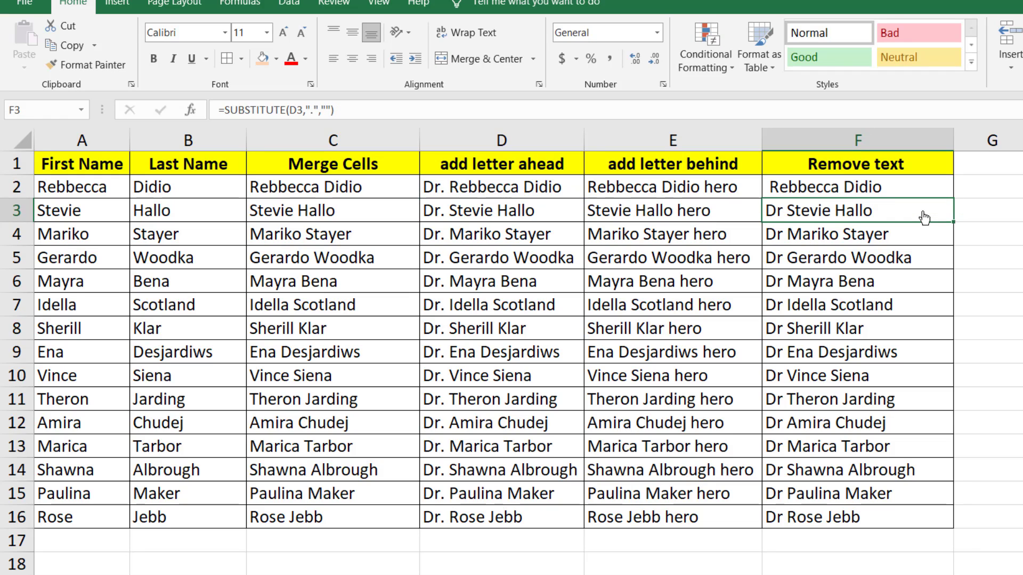
# Fill the "Dr."-removing formula from F2 down column F through row 16 and deselect the range
pyautogui.click(896, 189)
pyautogui.moveTo(952, 201); pyautogui.dragTo(943, 522)
pyautogui.click(1019, 422)
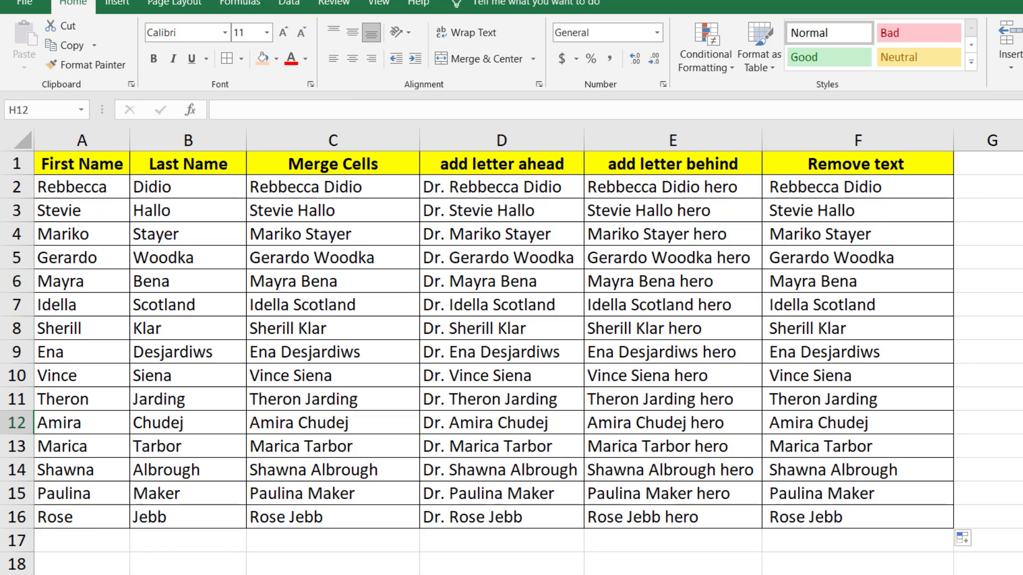
pyautogui.click(1019, 305)
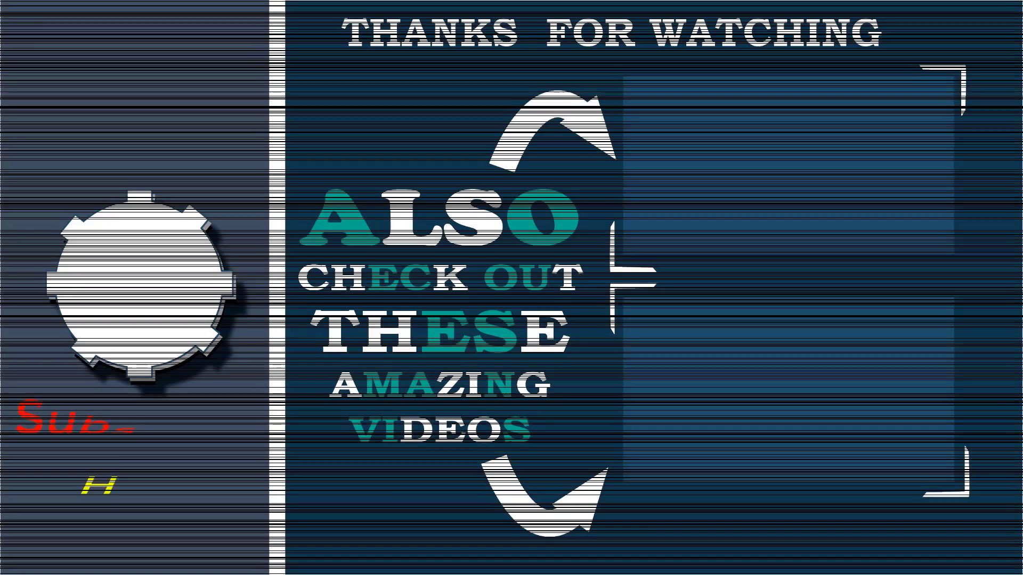